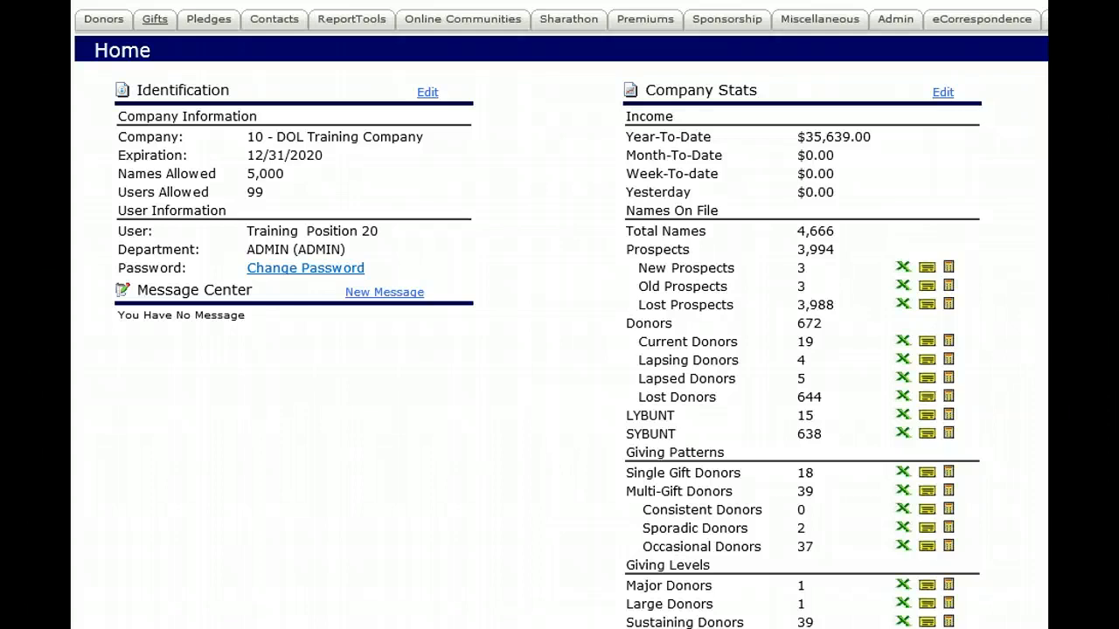
# - Search the Name Segmenter descriptions for "mass" and open the Mass Email segment with segment code MassE
pyautogui.click(96, 23)
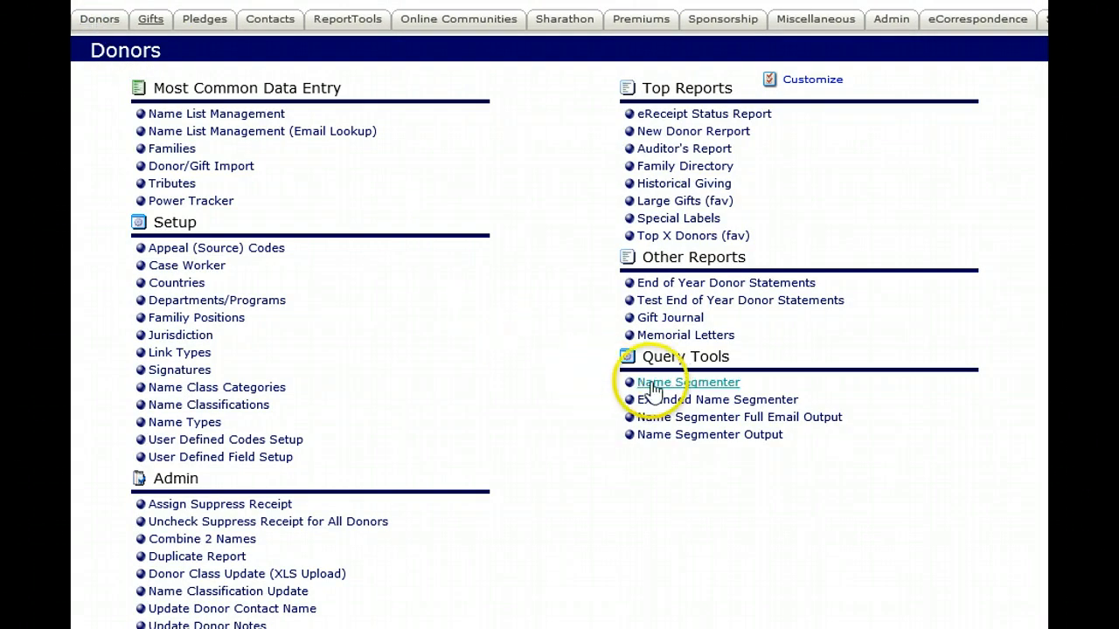
pyautogui.click(654, 387)
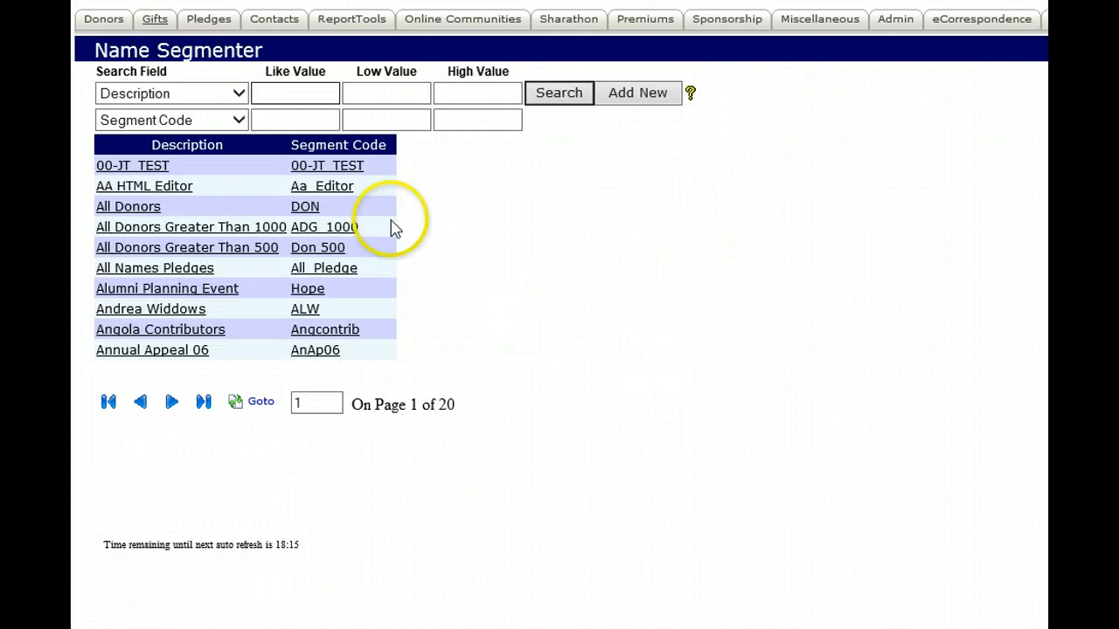
pyautogui.click(292, 93)
pyautogui.write('m')
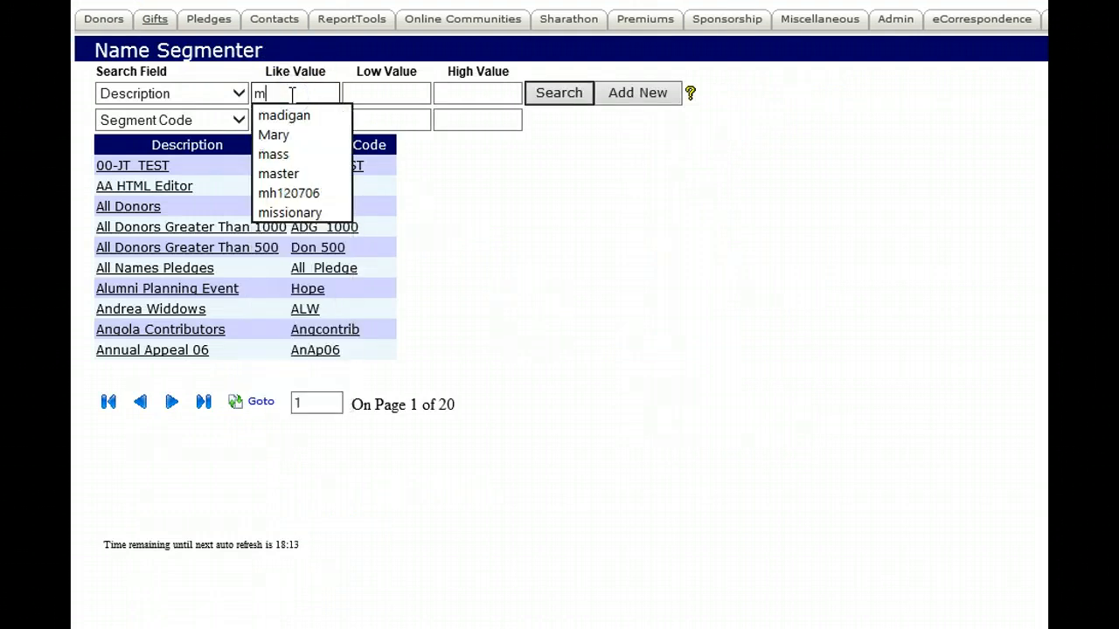
pyautogui.write('ass')
pyautogui.click(542, 98)
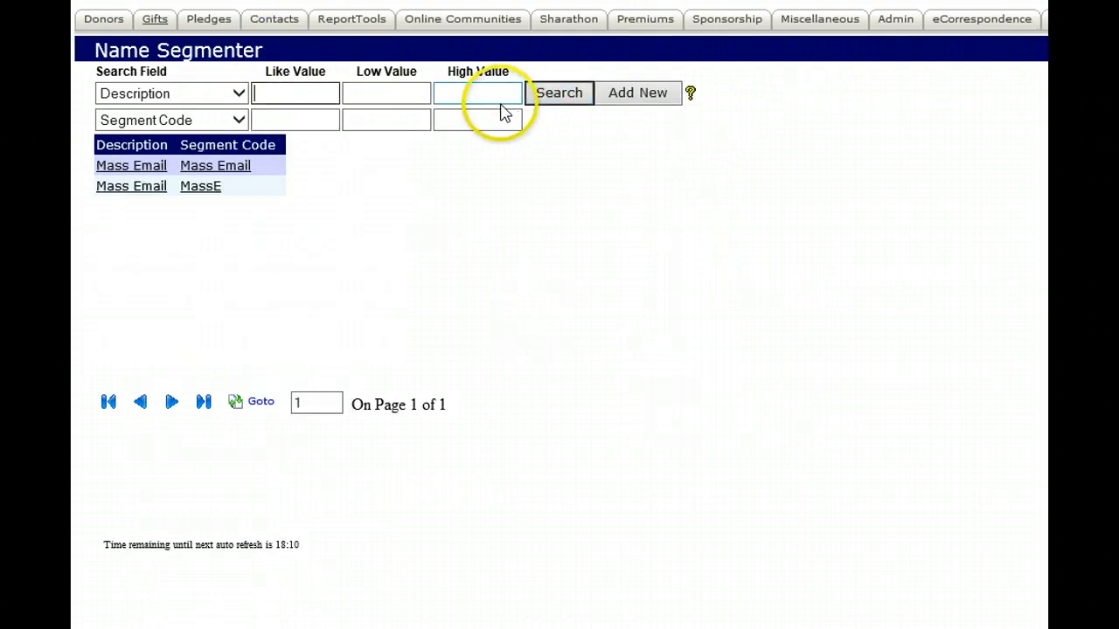
pyautogui.click(144, 187)
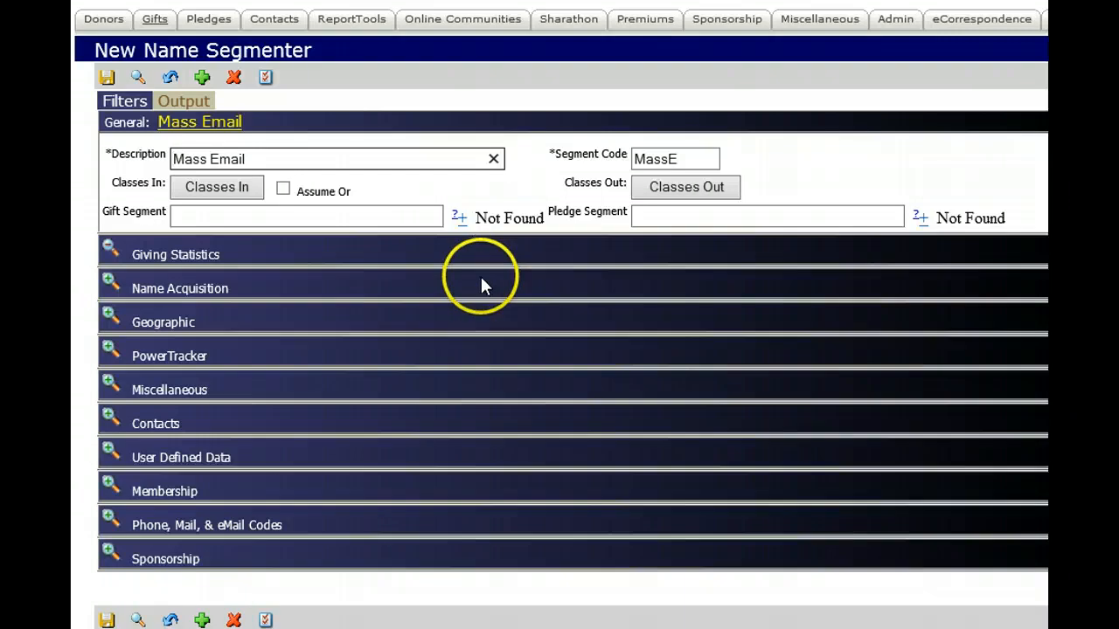
# - Set the segment's Has Email filter, under Miscellaneous, to Only Those Without An Email Address
pyautogui.click(110, 384)
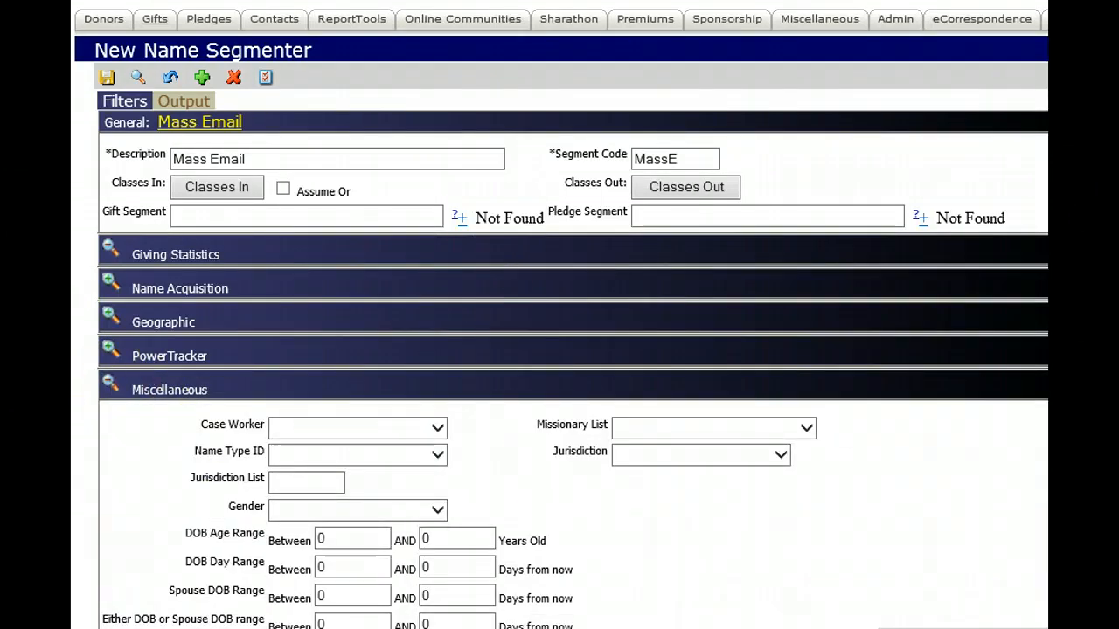
pyautogui.scroll(-6, 336, 454)
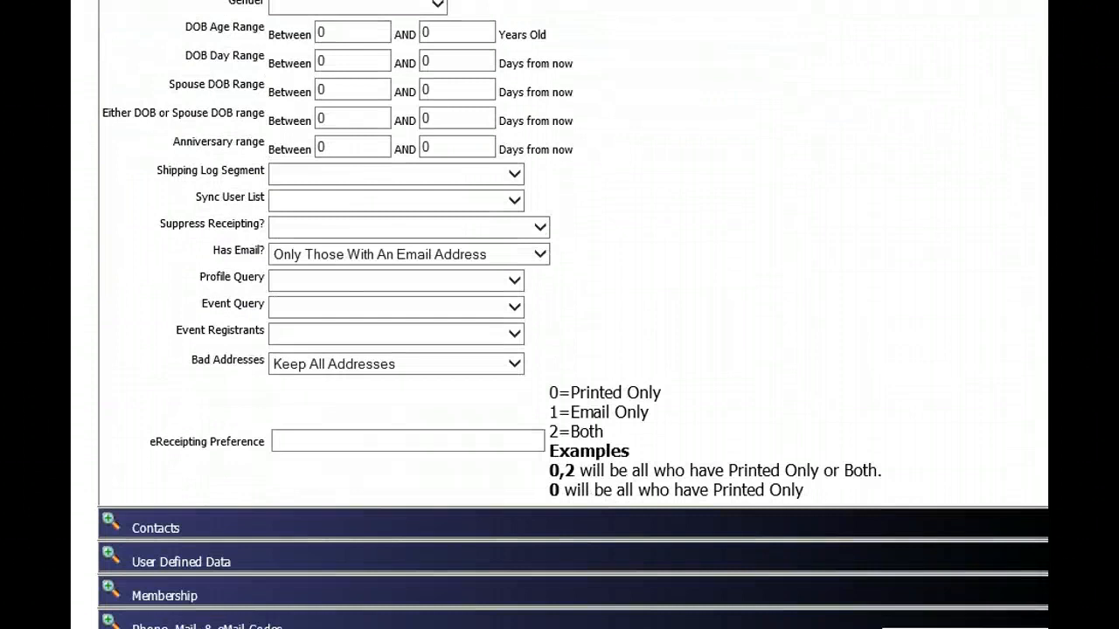
pyautogui.click(542, 254)
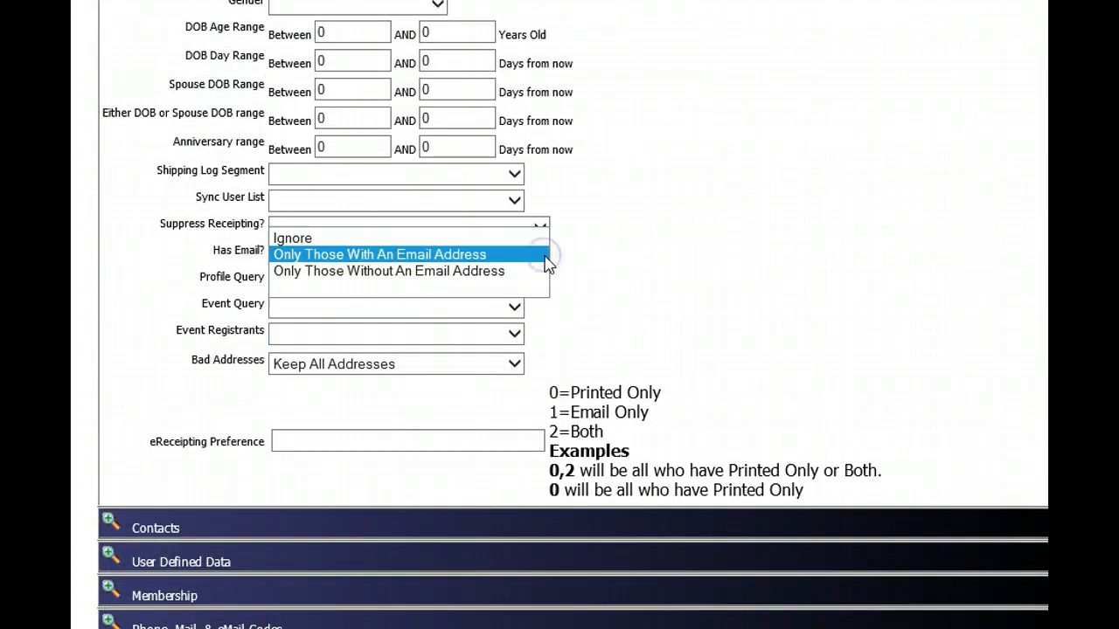
pyautogui.click(512, 272)
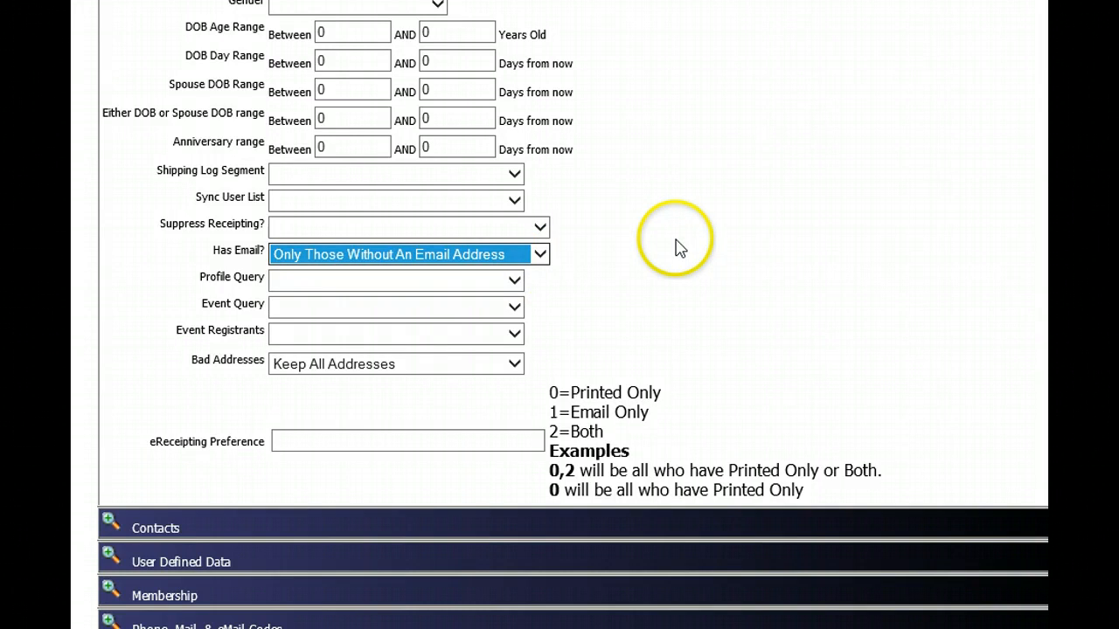
pyautogui.scroll(6, 679, 248)
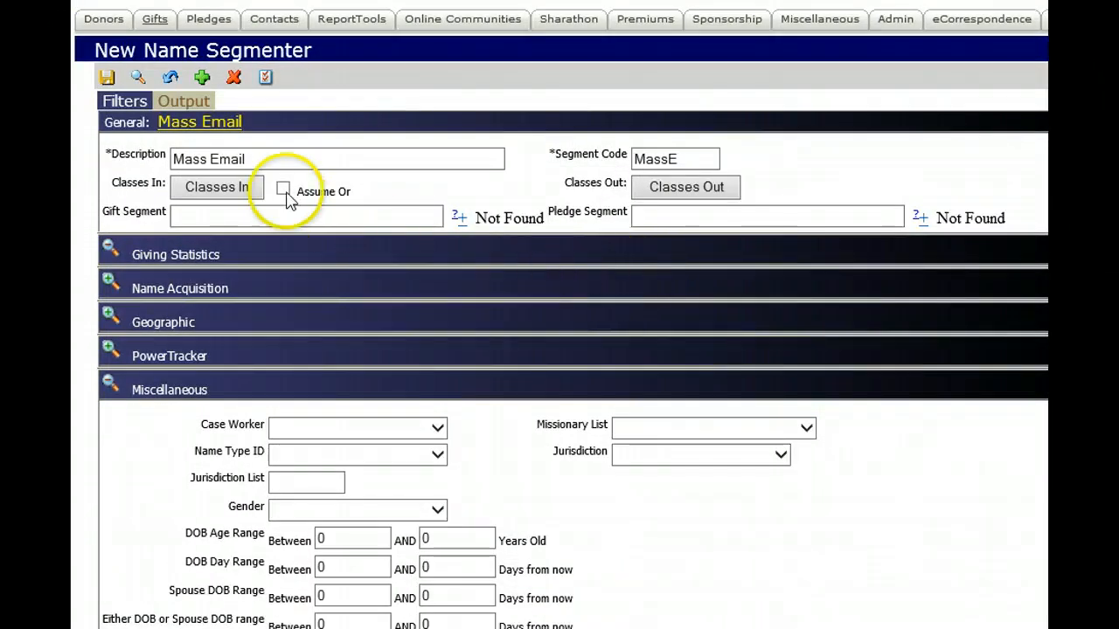
# - Choose HTML Email/Seg File as the Mass Email segment's output format
pyautogui.click(188, 102)
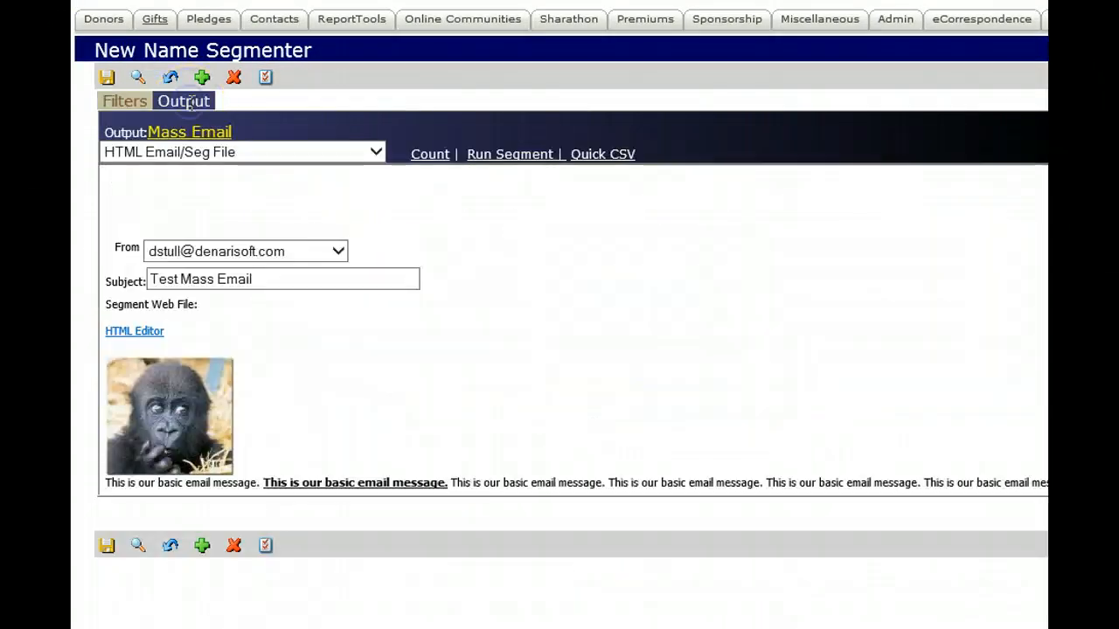
pyautogui.click(376, 154)
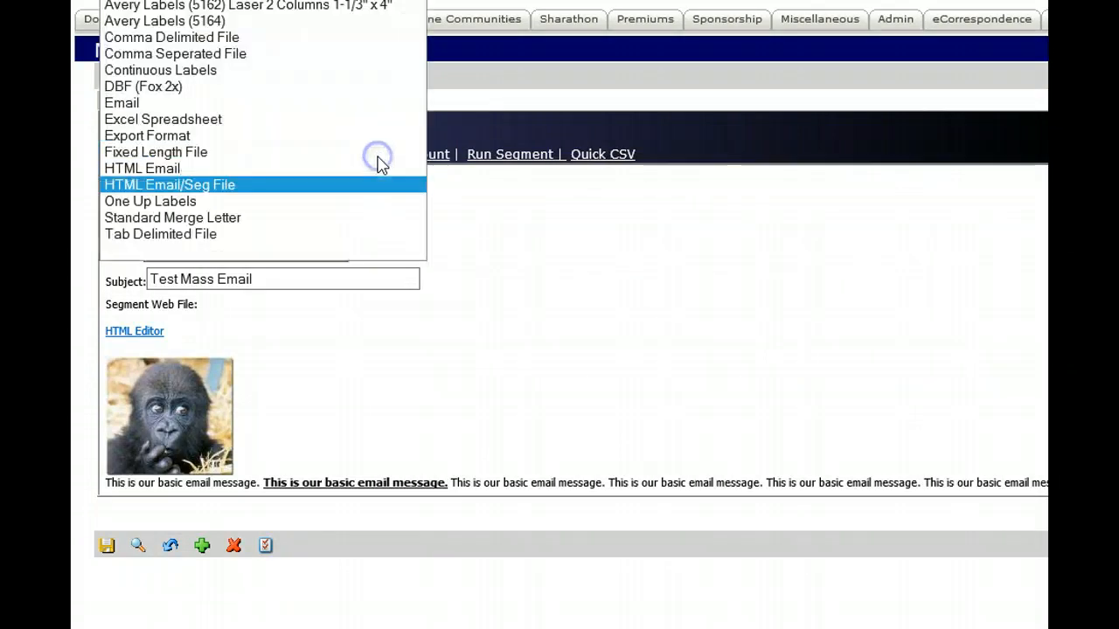
pyautogui.click(325, 187)
pyautogui.click(586, 300)
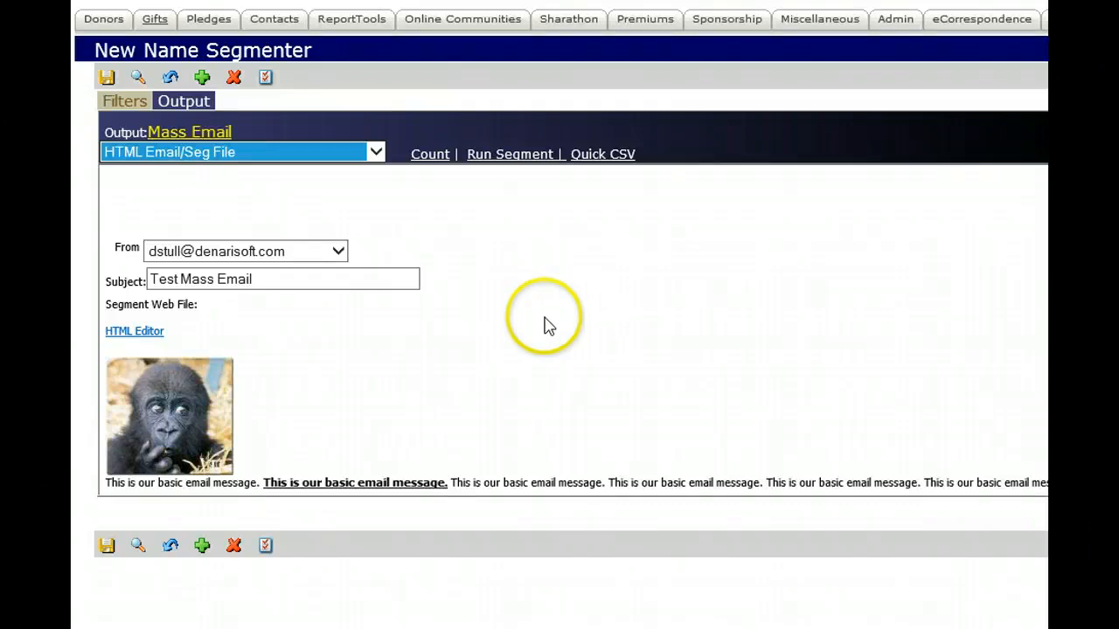
# - Review the available From addresses, then view the message in the HTML editor and close it without changes
pyautogui.click(340, 255)
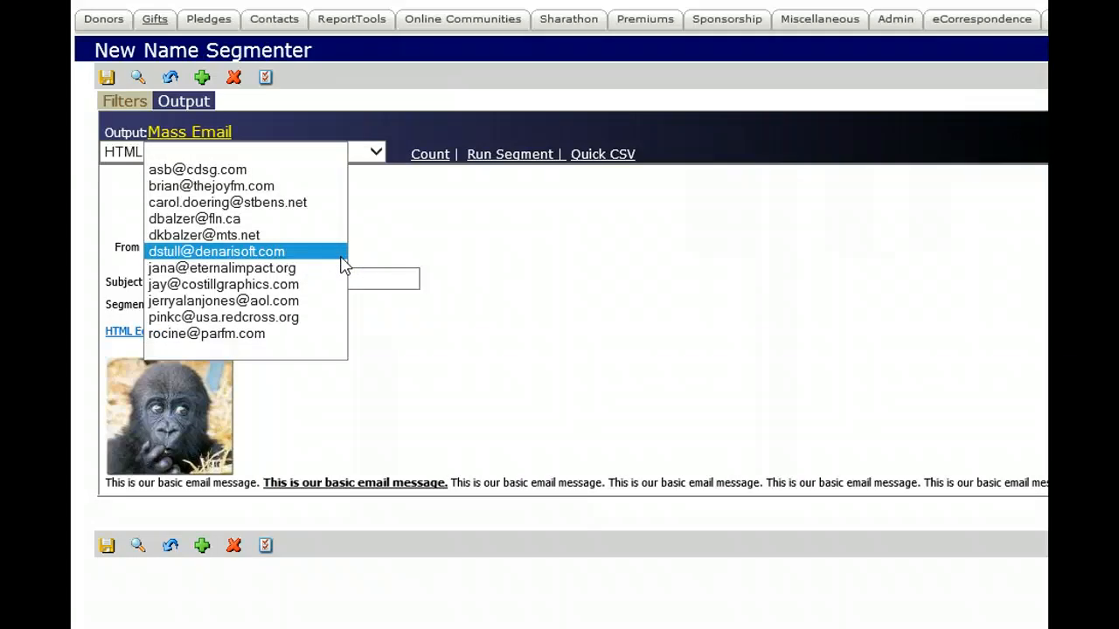
pyautogui.click(517, 259)
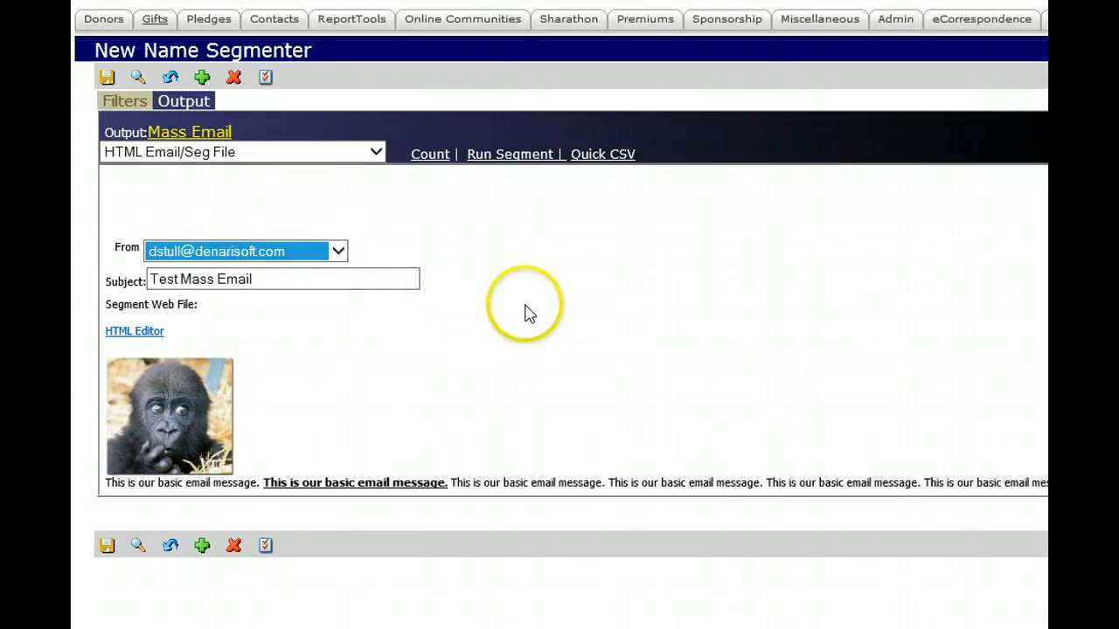
pyautogui.click(150, 333)
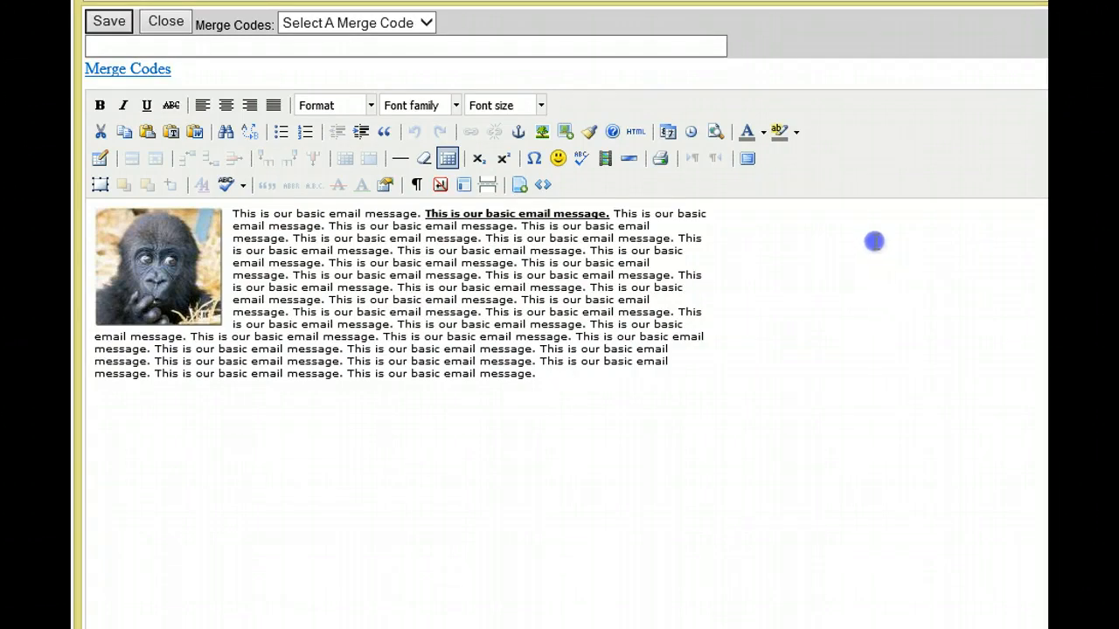
pyautogui.click(166, 24)
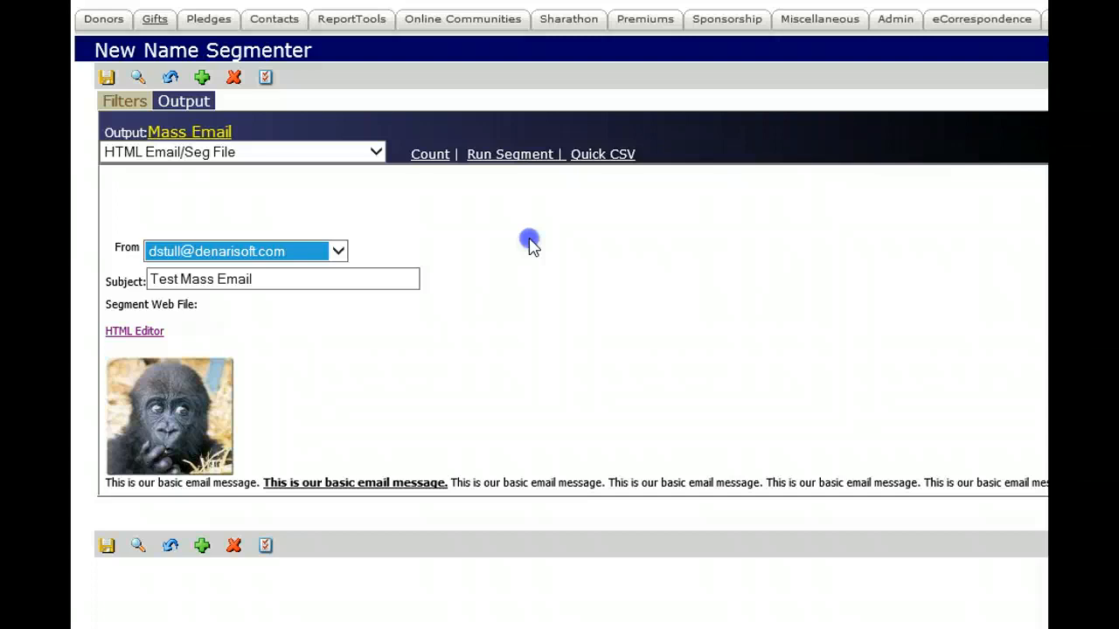
# - In Company Information's reporting options, clear Mass Email ALL / Addresses on File and check it again
pyautogui.click(896, 23)
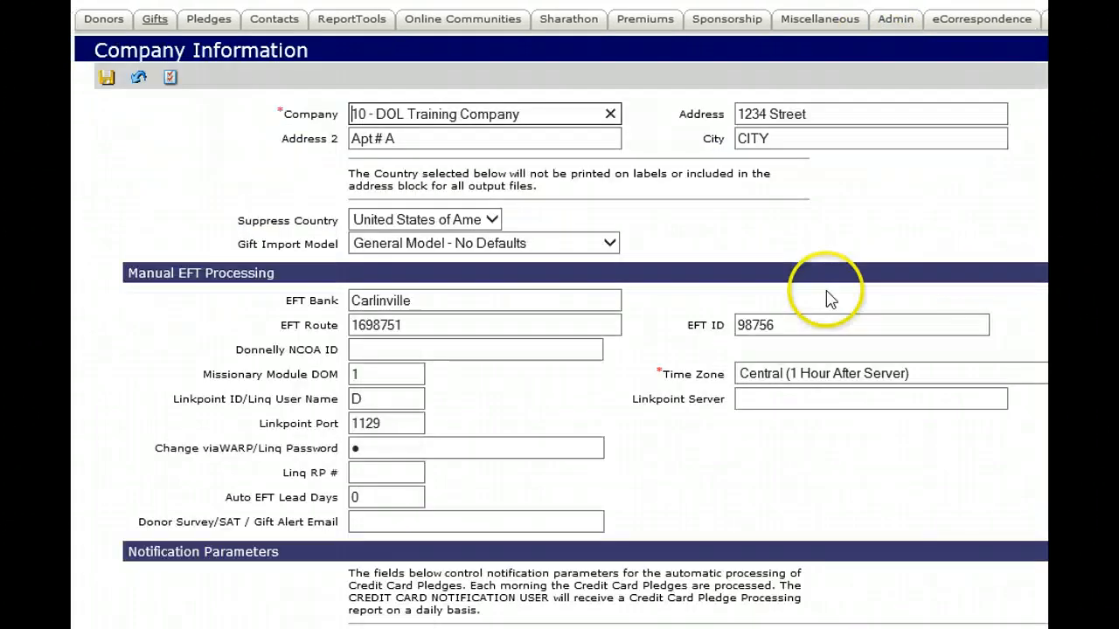
pyautogui.scroll(-10, 559, 314)
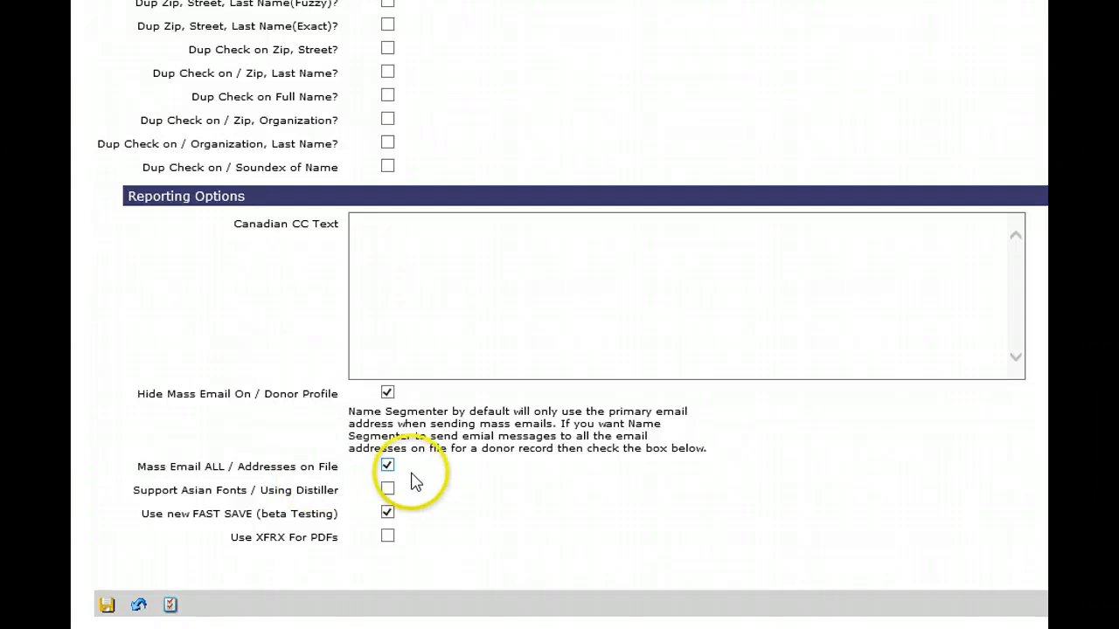
pyautogui.click(388, 465)
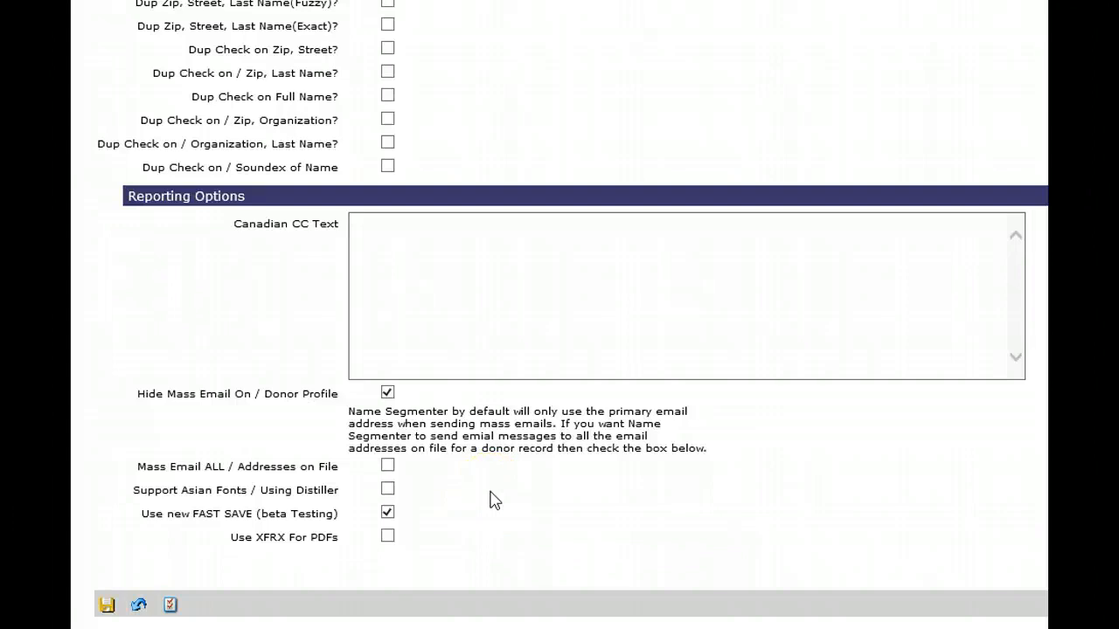
pyautogui.click(387, 465)
pyautogui.click(487, 478)
pyautogui.click(505, 496)
pyautogui.scroll(15, 560, 349)
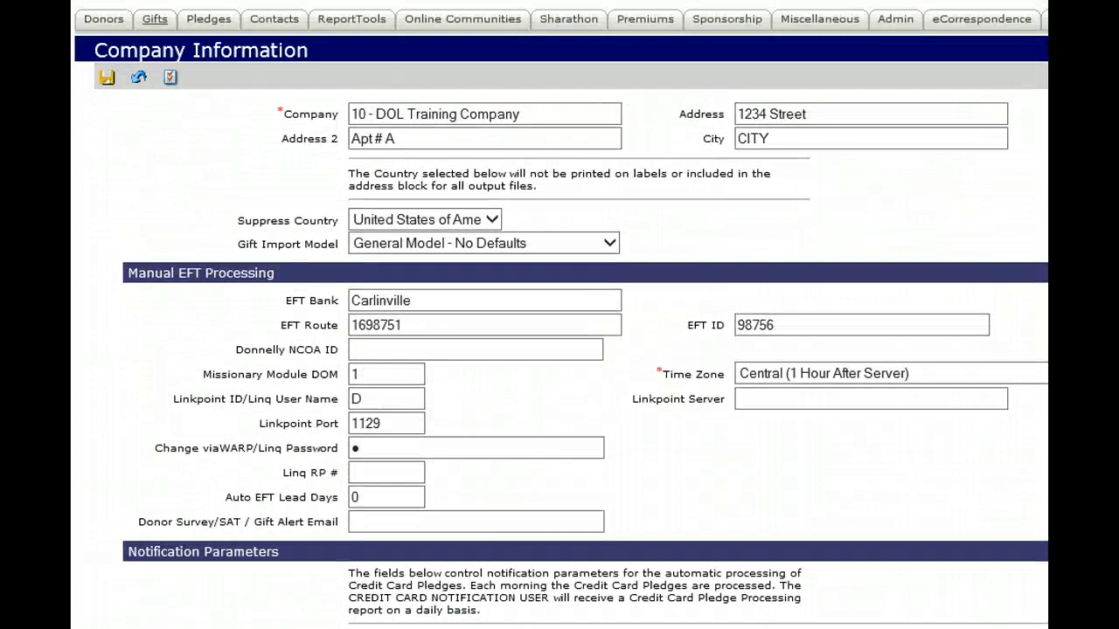
# - View the list of registered email senders and the blank form for adding a new sender
pyautogui.click(895, 30)
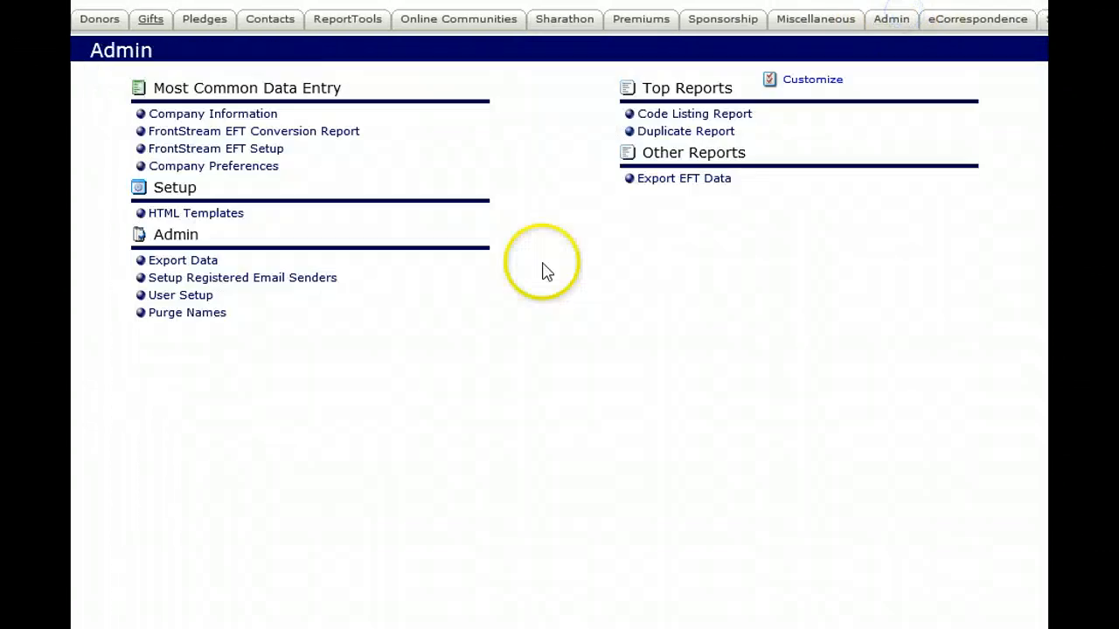
pyautogui.click(257, 280)
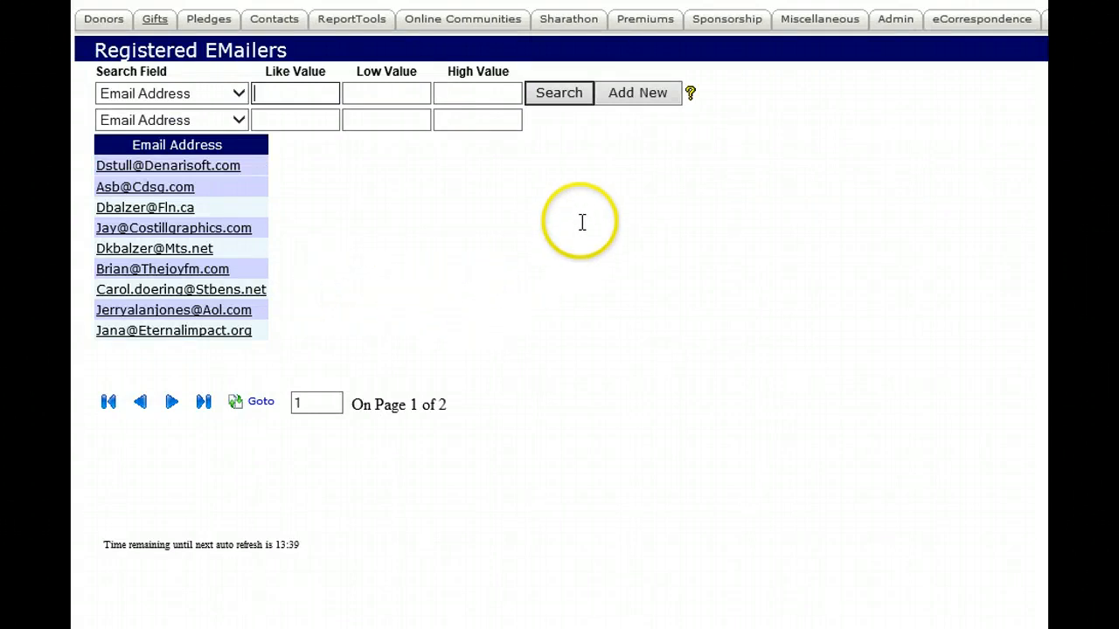
pyautogui.click(636, 96)
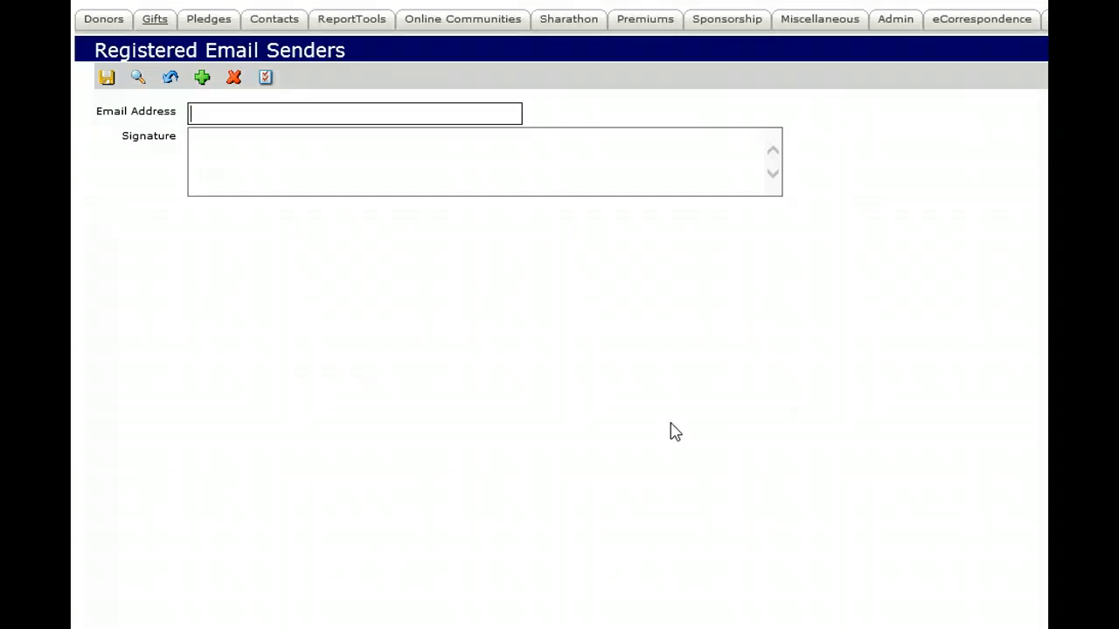
# - Open the User Setup record for Training Position 20 and examine its E-Mail field
pyautogui.click(894, 21)
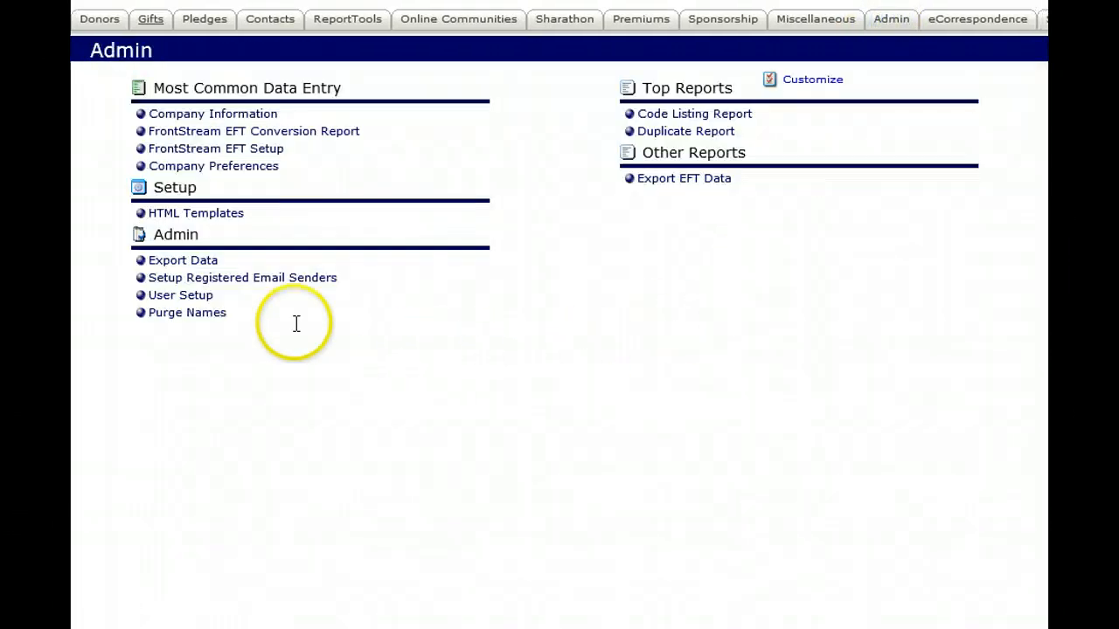
pyautogui.click(181, 296)
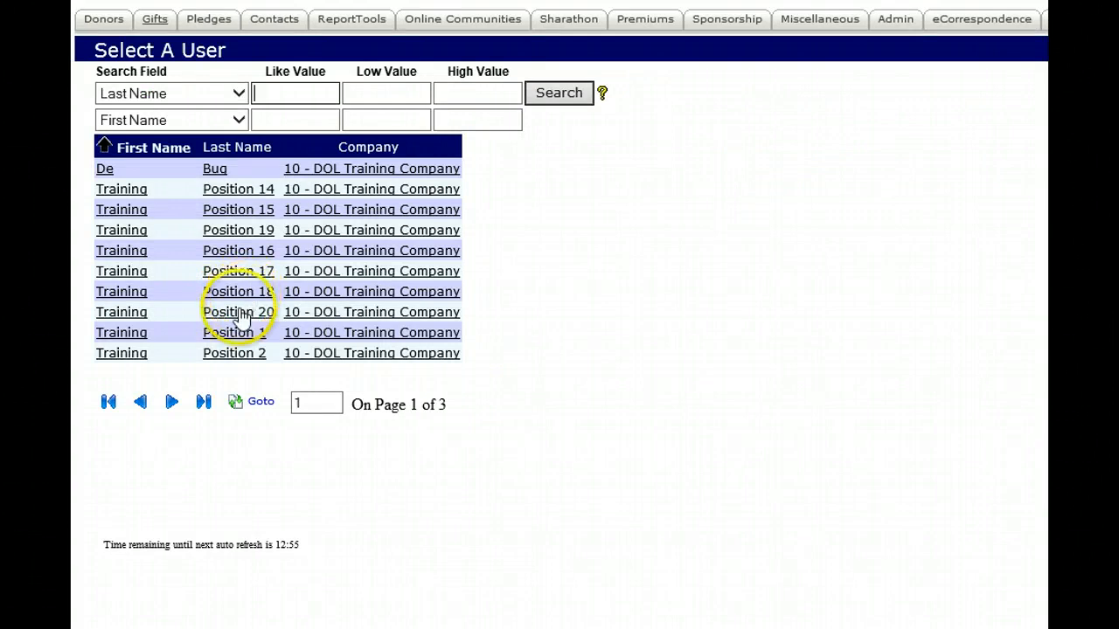
pyautogui.click(237, 307)
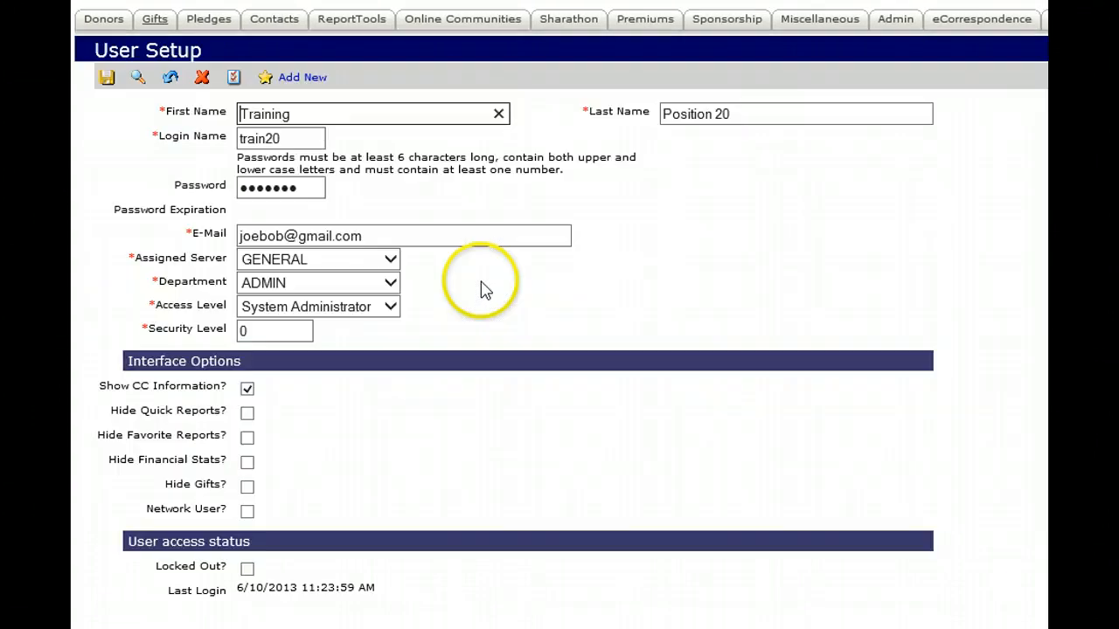
pyautogui.moveTo(430, 234); pyautogui.dragTo(241, 246)
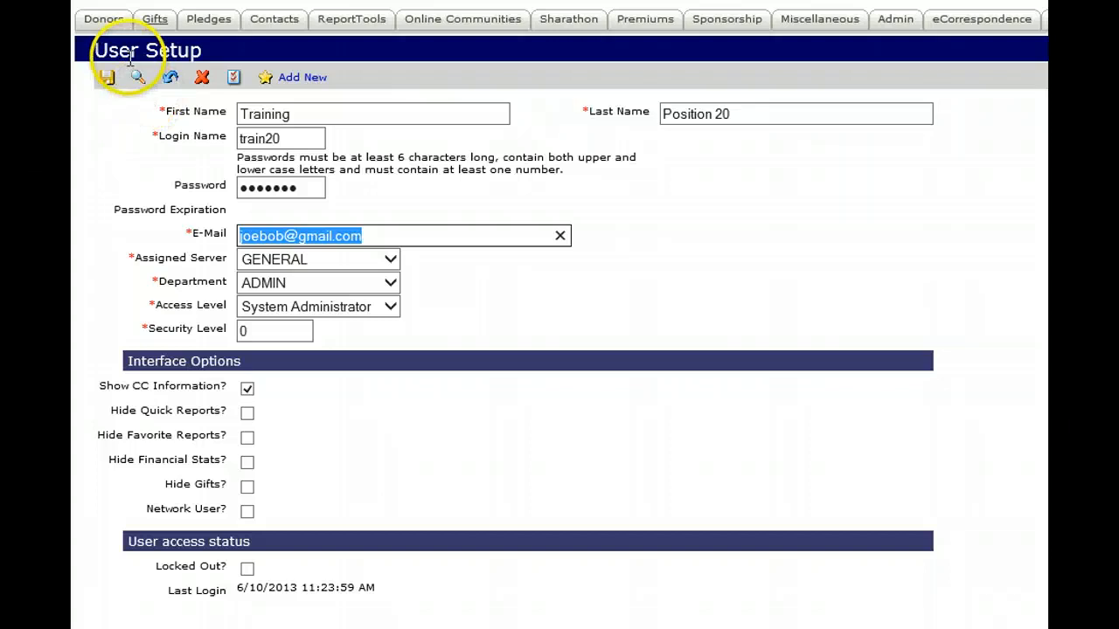
# - Open the first listed donor's record in Name List Management
pyautogui.click(112, 21)
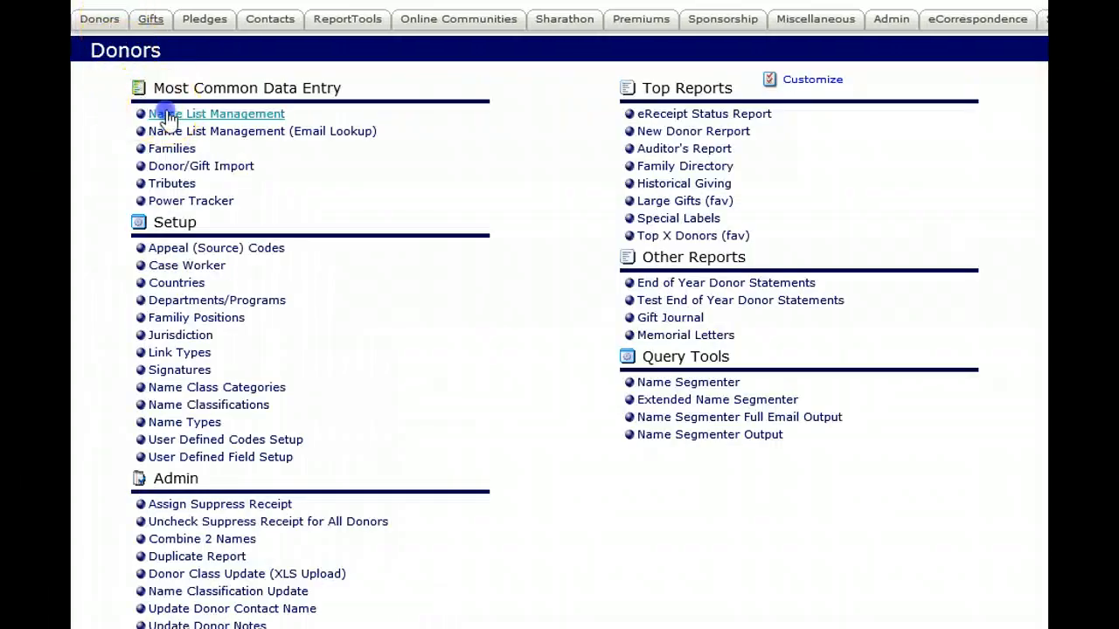
pyautogui.click(168, 116)
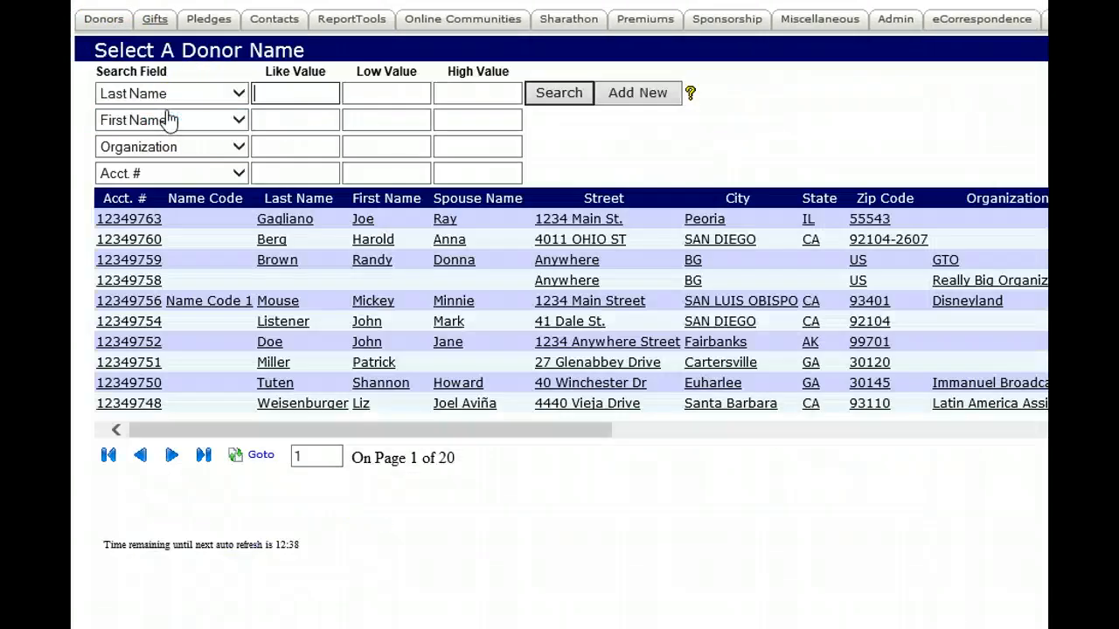
pyautogui.click(269, 228)
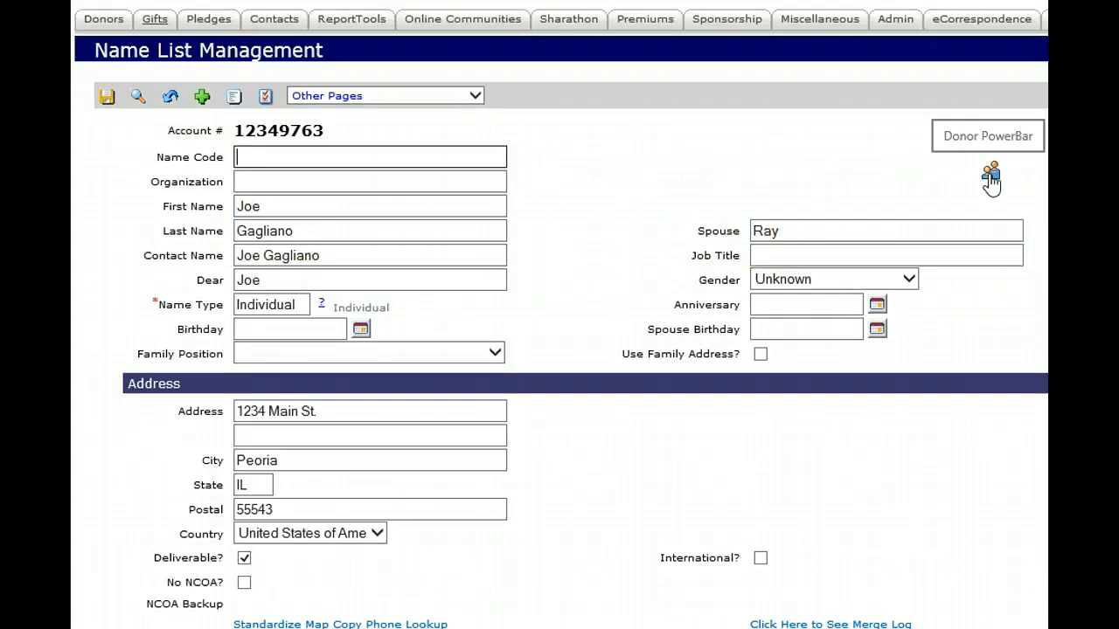
# - Start a Send Email message to this donor and check the sender name in its From field
pyautogui.click(991, 179)
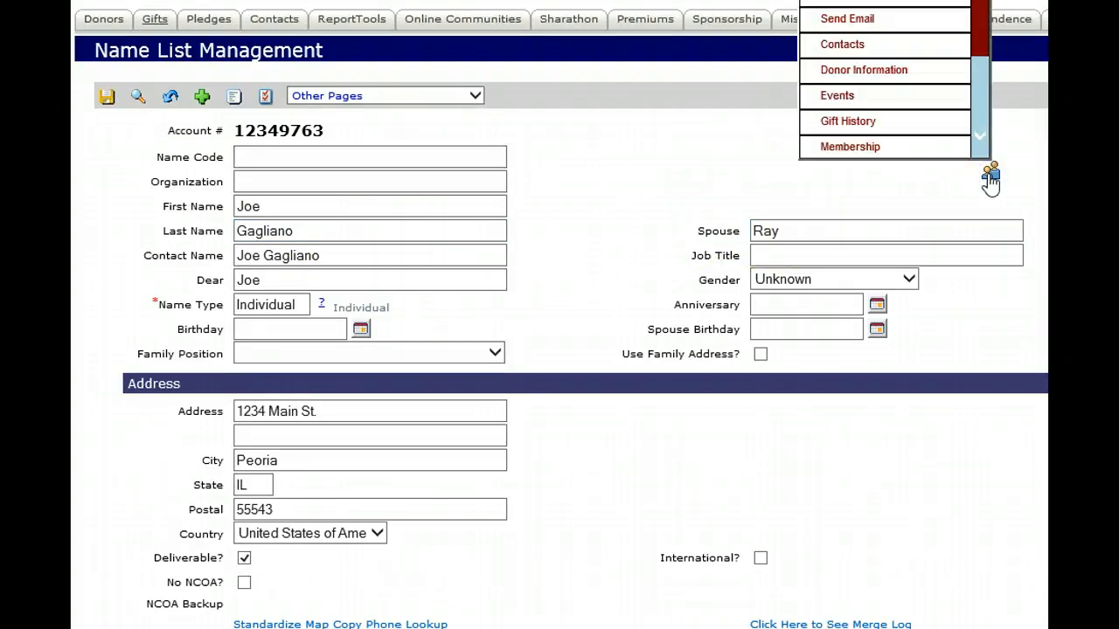
pyautogui.click(857, 26)
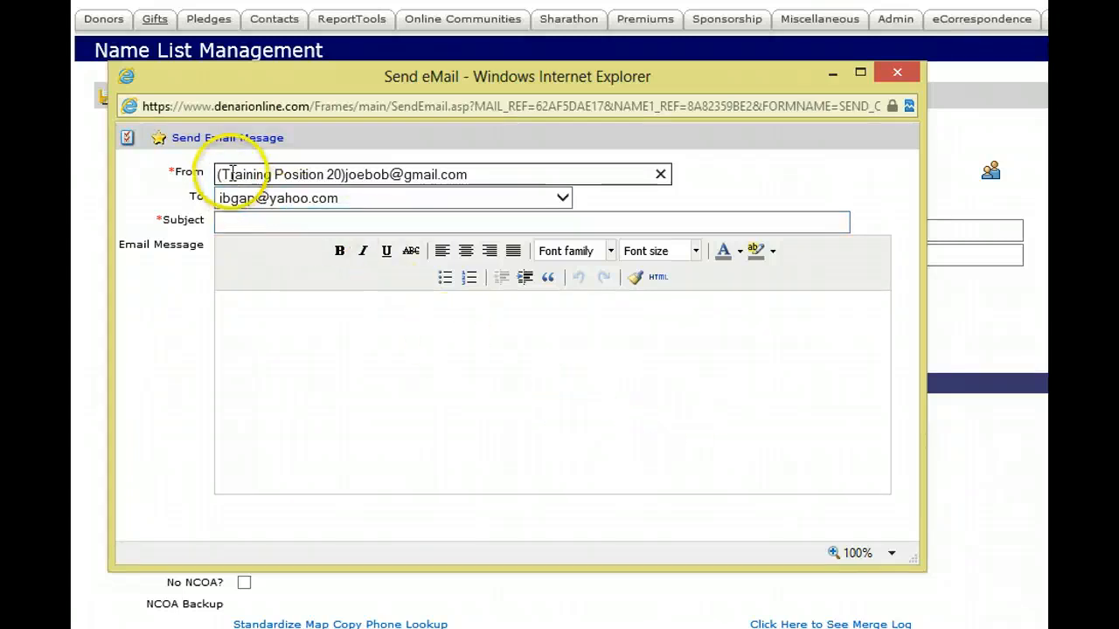
pyautogui.moveTo(218, 173); pyautogui.dragTo(340, 176)
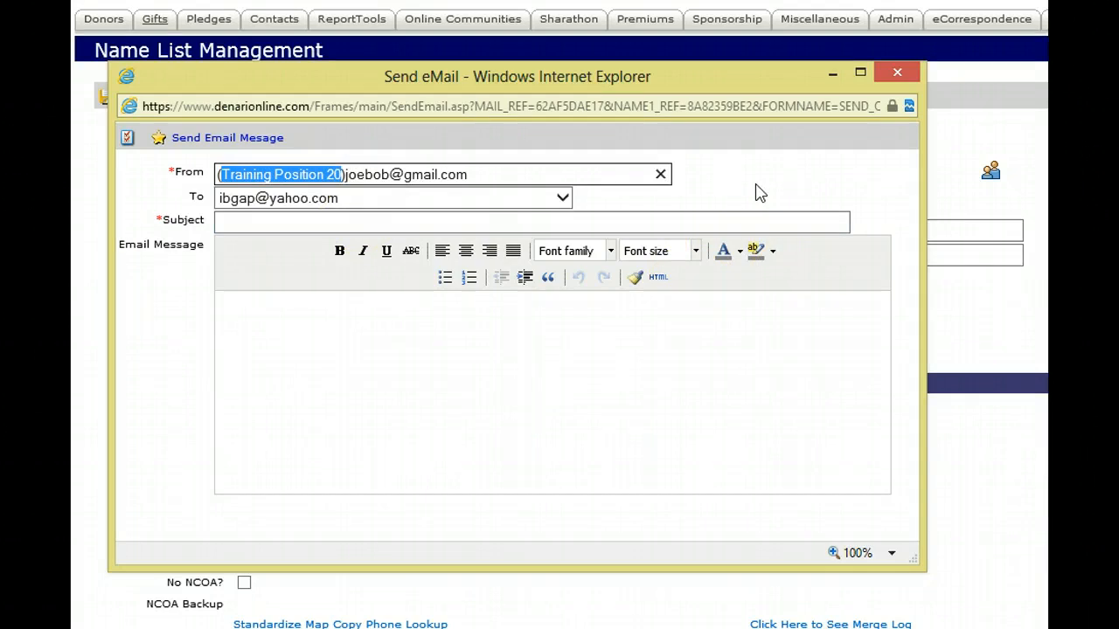
pyautogui.click(644, 210)
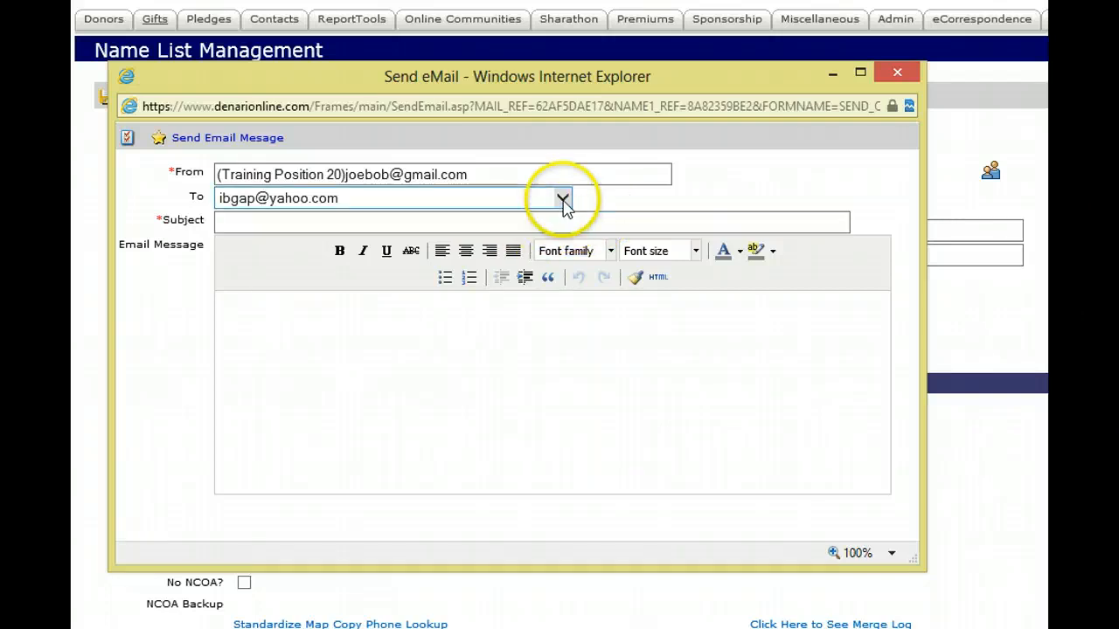
# - Review the email form's recipient choices, subject and message body, and close the form without sending
pyautogui.click(563, 200)
pyautogui.click(623, 205)
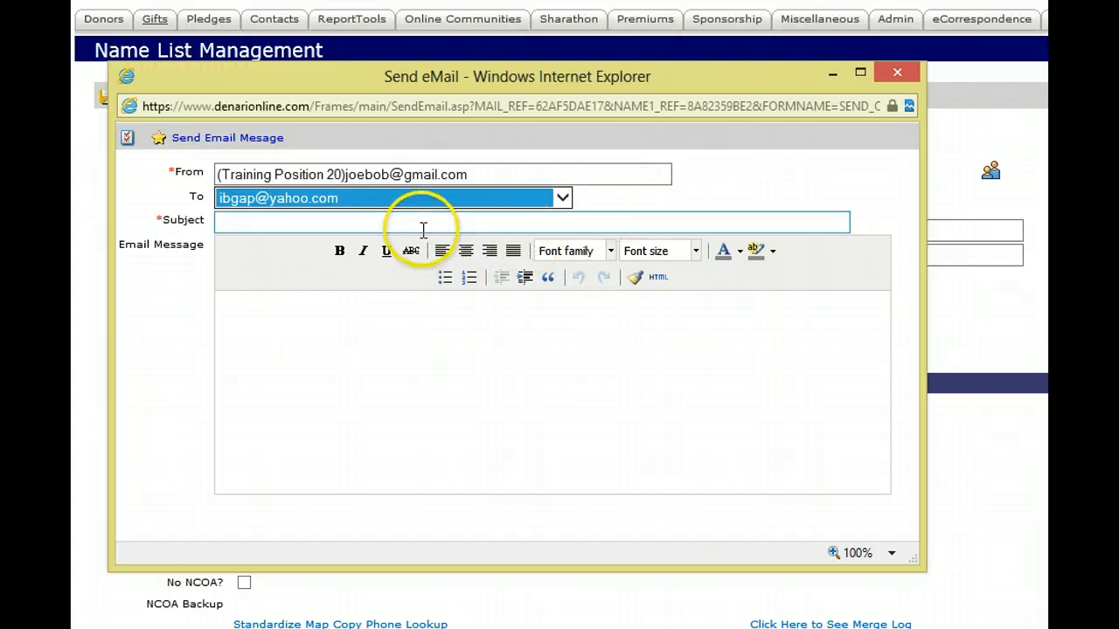
pyautogui.click(441, 399)
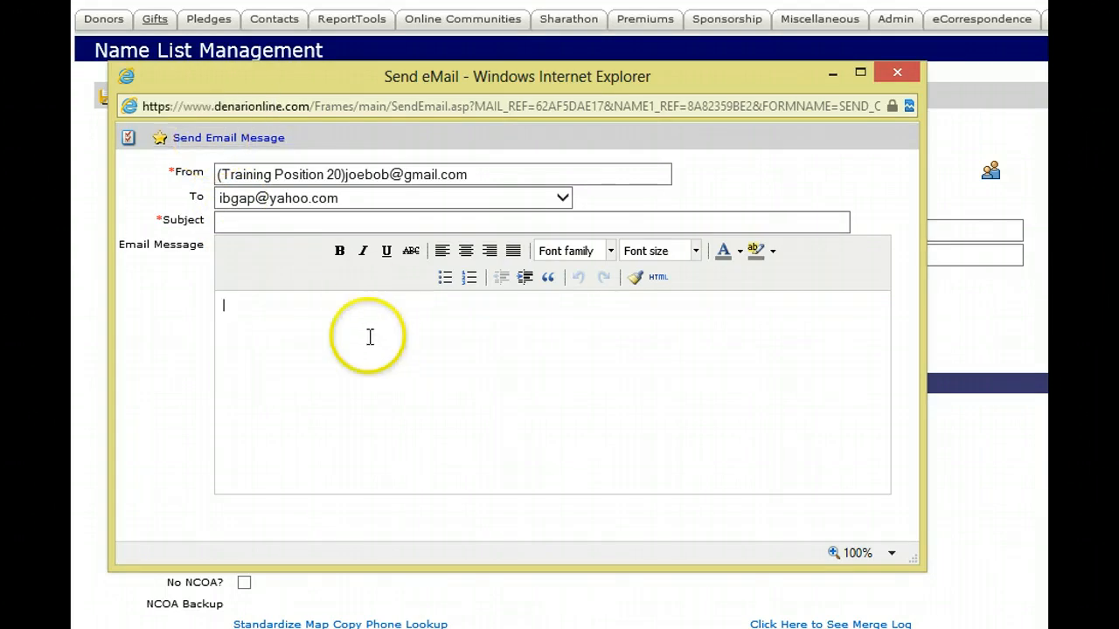
pyautogui.click(898, 76)
pyautogui.click(805, 252)
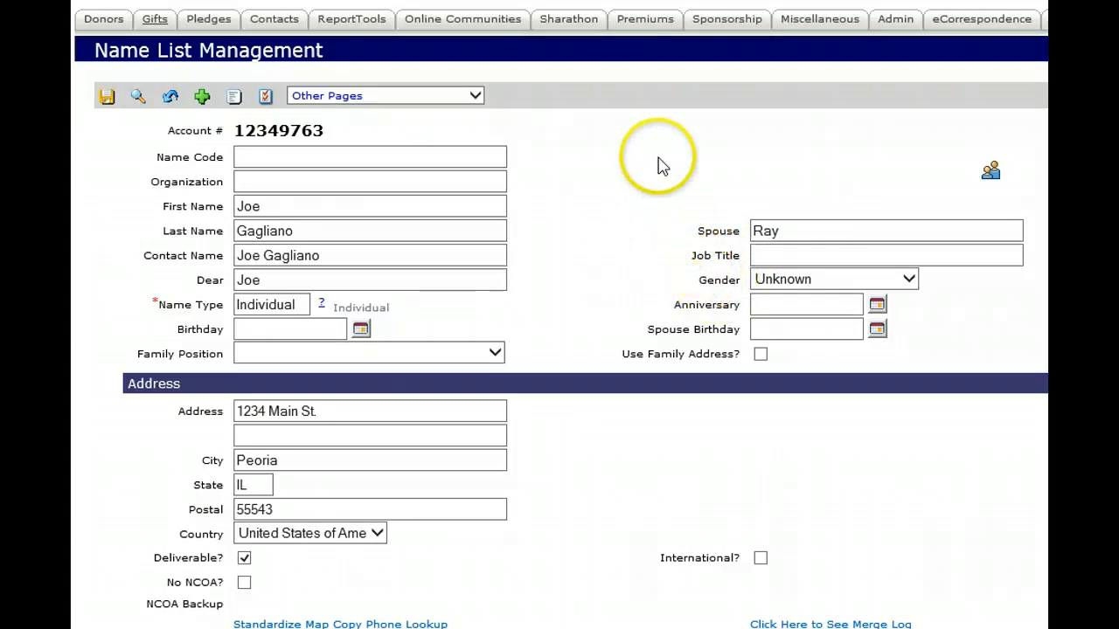
# - Open the donor's Contacts list and examine the Notes section of the contact record scheduled for 5/16/2013
pyautogui.click(476, 98)
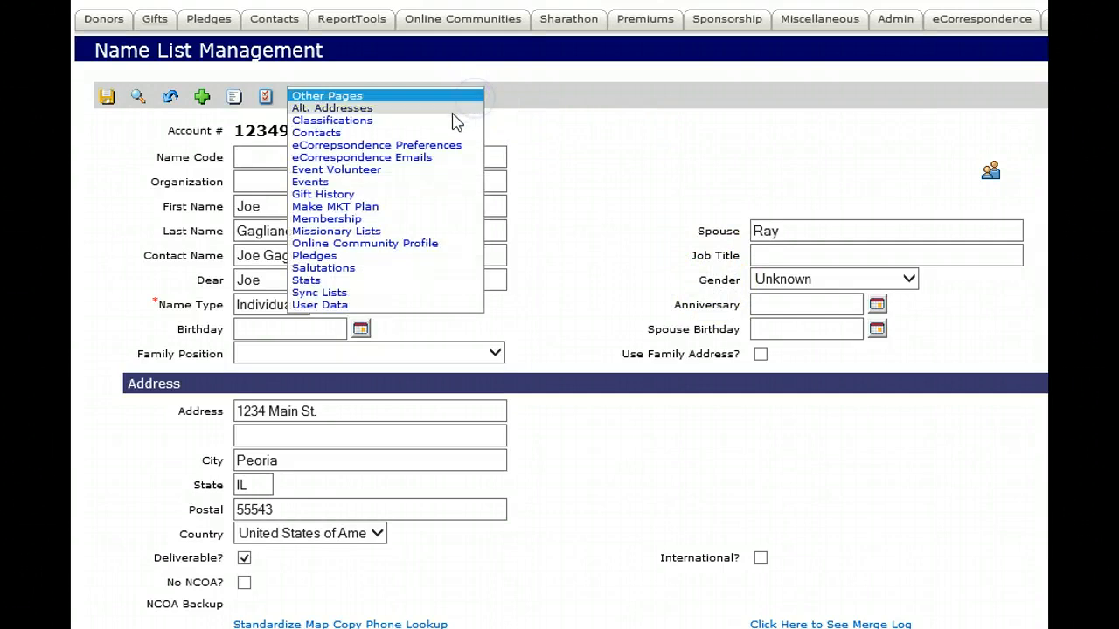
pyautogui.click(424, 134)
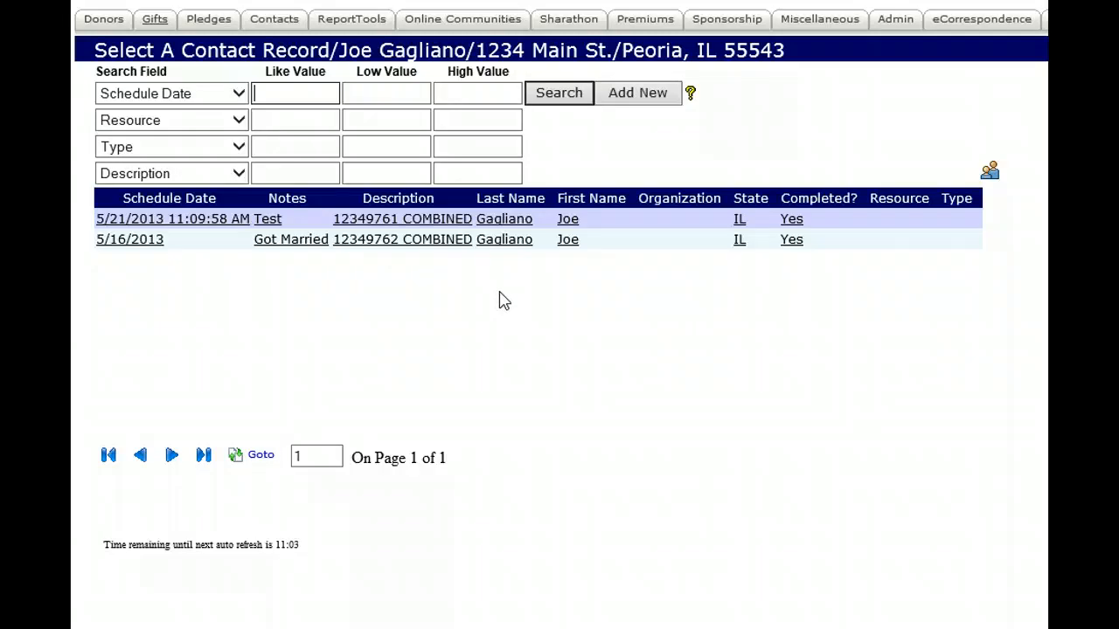
pyautogui.click(460, 245)
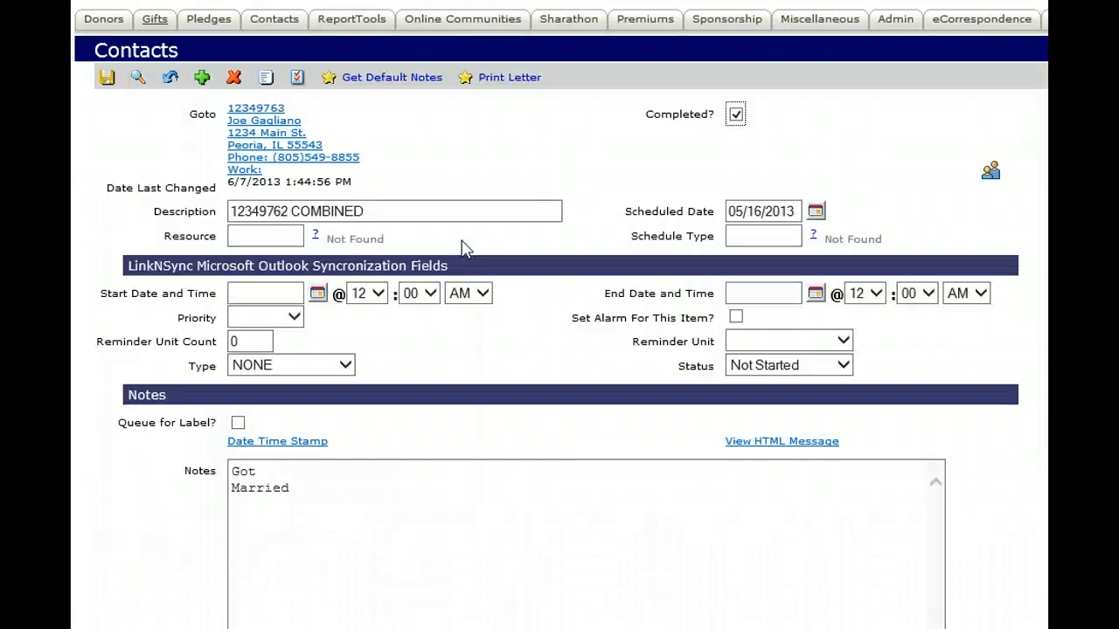
pyautogui.scroll(-2, 560, 350)
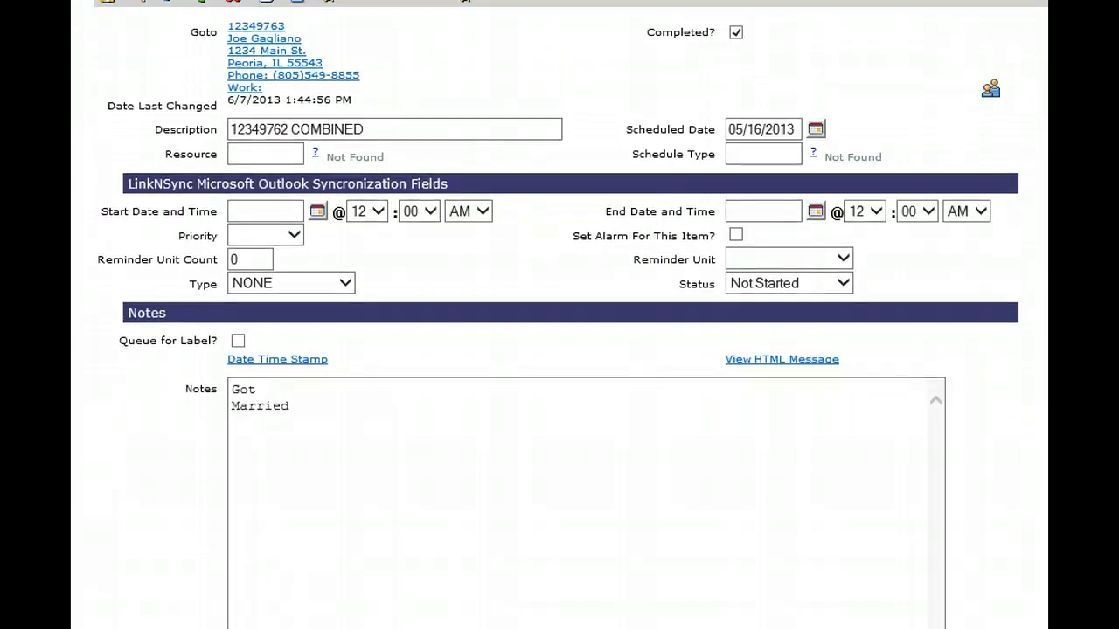
pyautogui.click(874, 328)
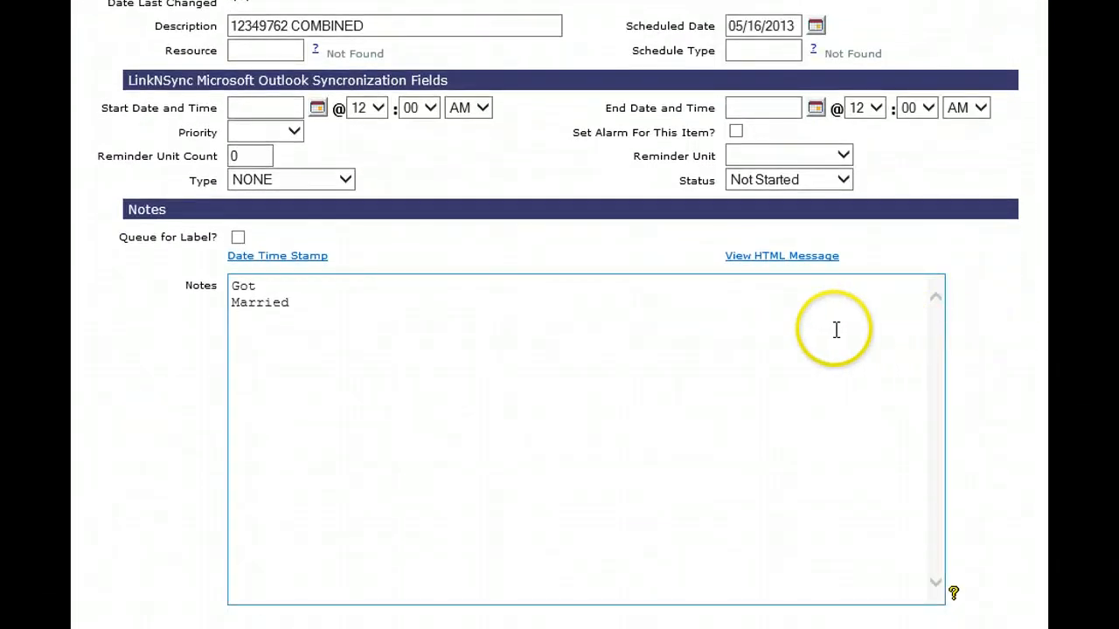